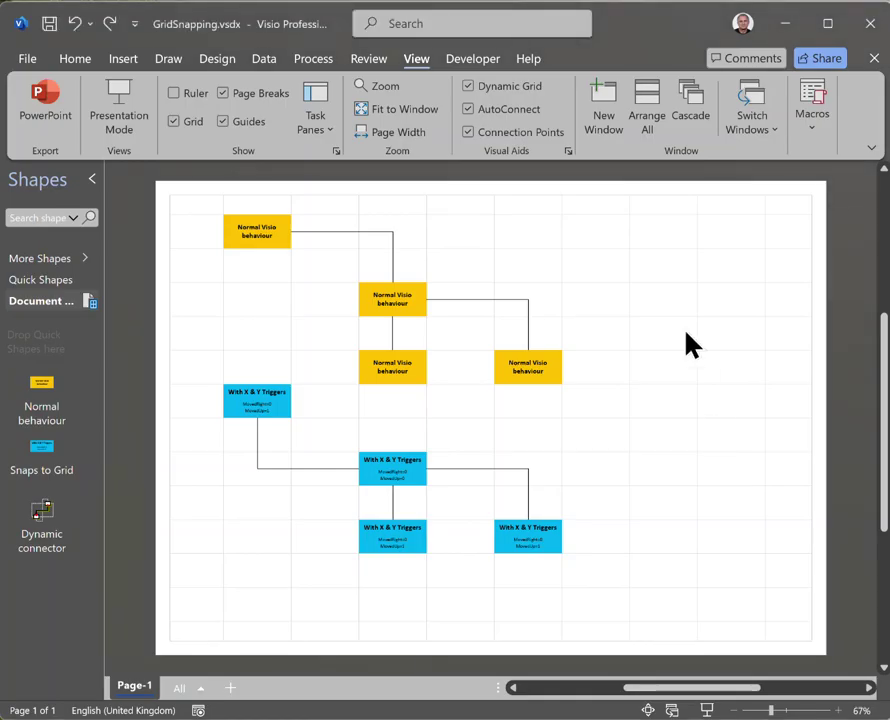
- Check the grid settings and the 30 mm horizontal, 15 mm vertical shape spacing, leaving them unchanged
click(336, 151)
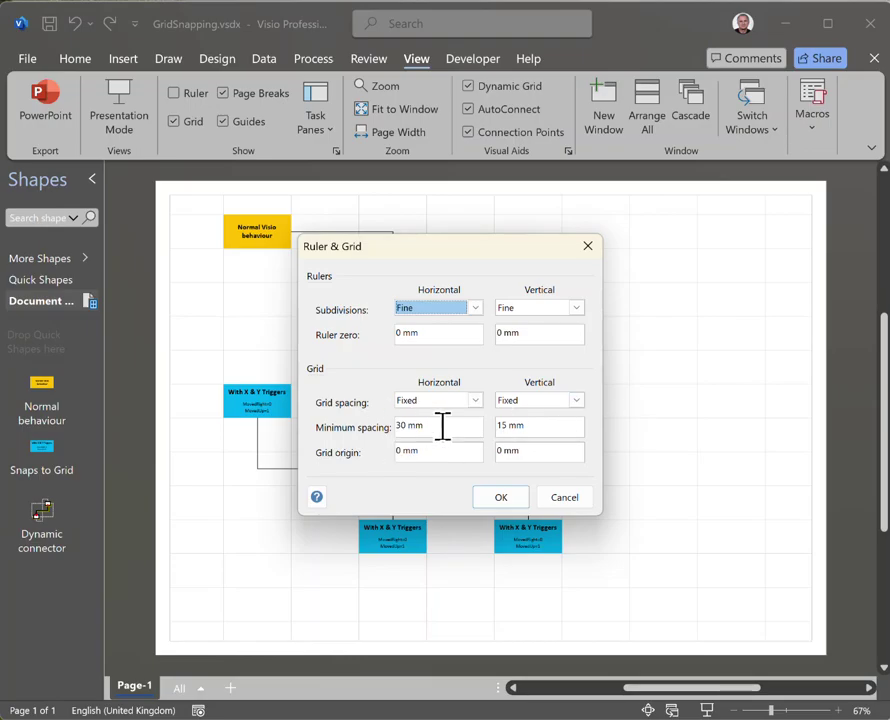
click(576, 505)
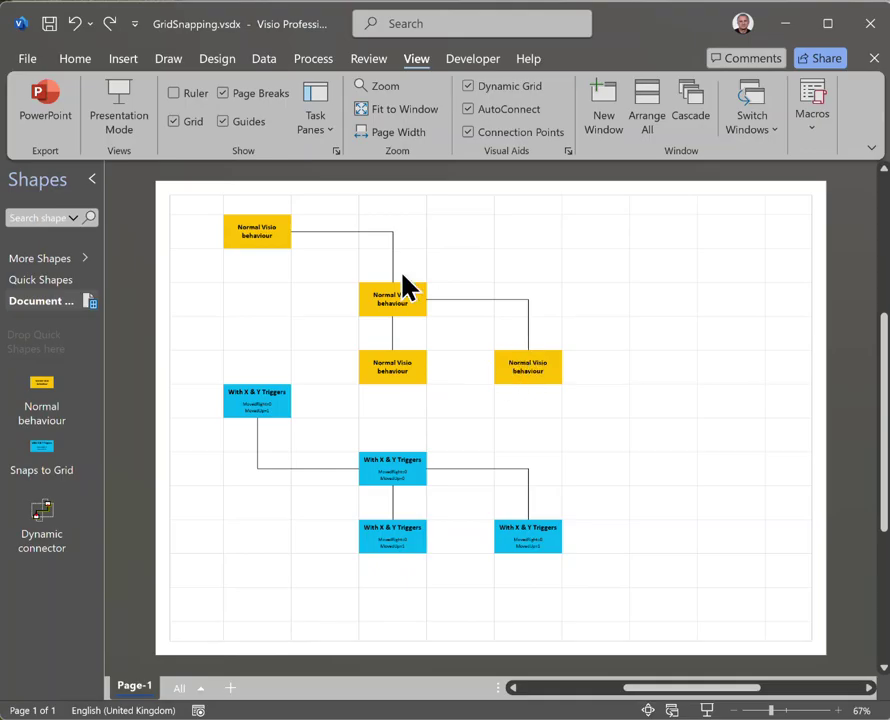
click(217, 59)
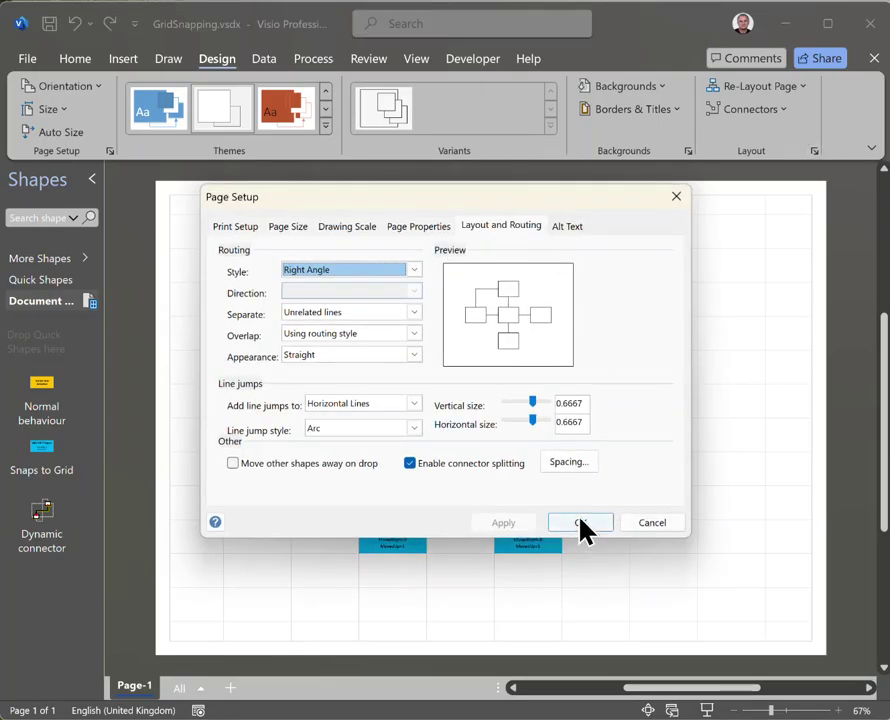
click(568, 465)
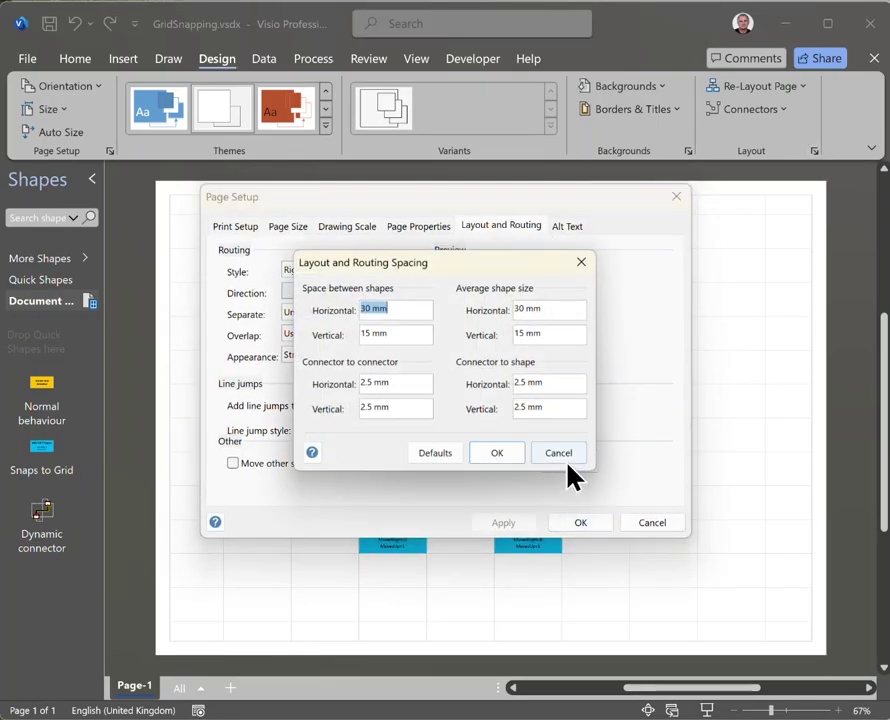
click(403, 314)
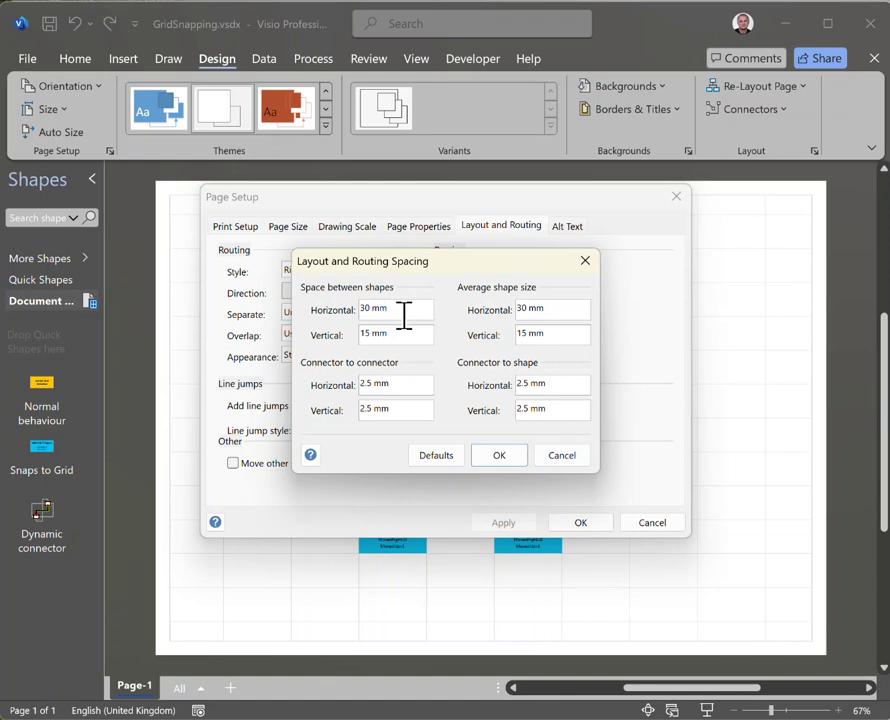
drag(400, 314, 326, 315)
click(399, 337)
drag(397, 338, 329, 336)
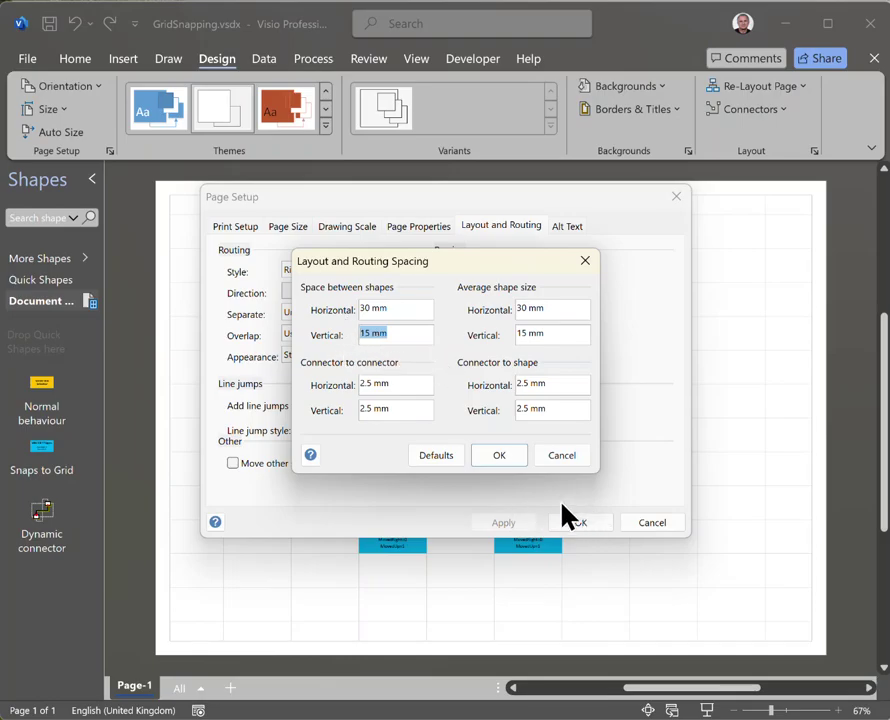
click(558, 460)
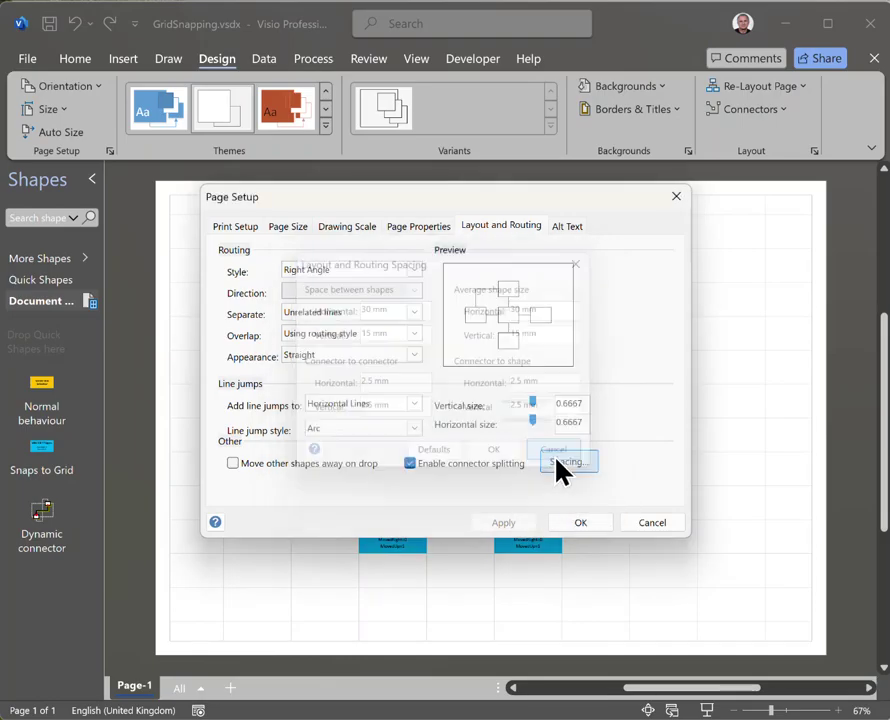
click(651, 524)
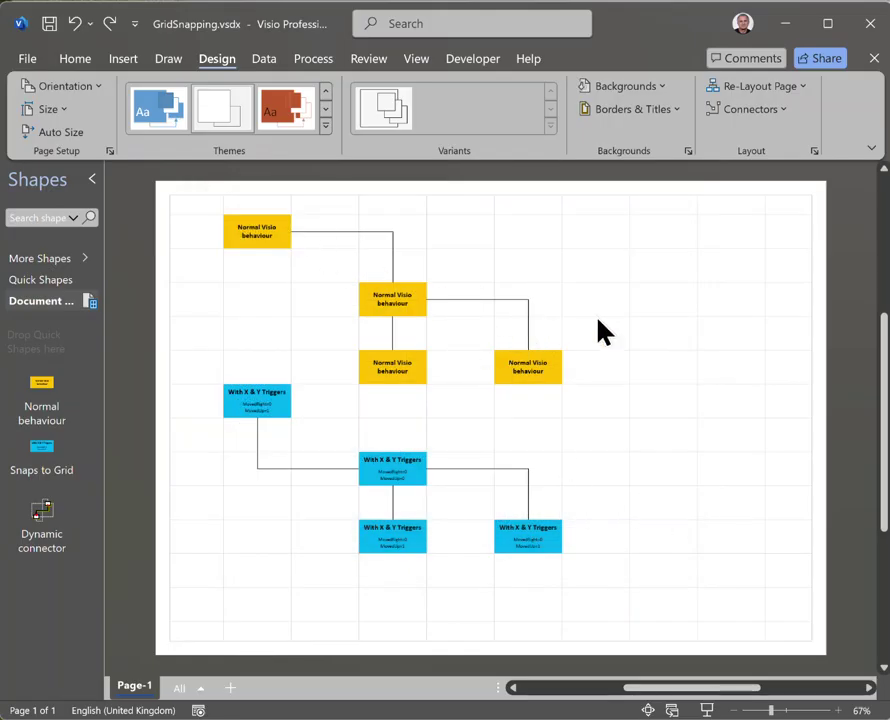
- Zoom in on the yellow shapes and select the right-hand Normal Visio behaviour shape
drag(656, 243, 306, 486)
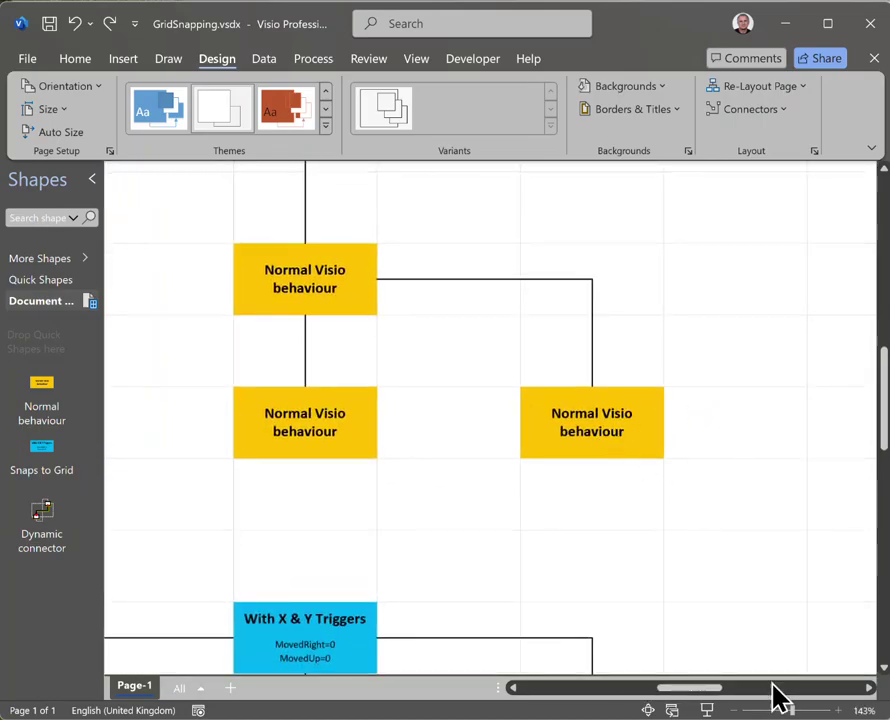
drag(869, 687, 869, 687)
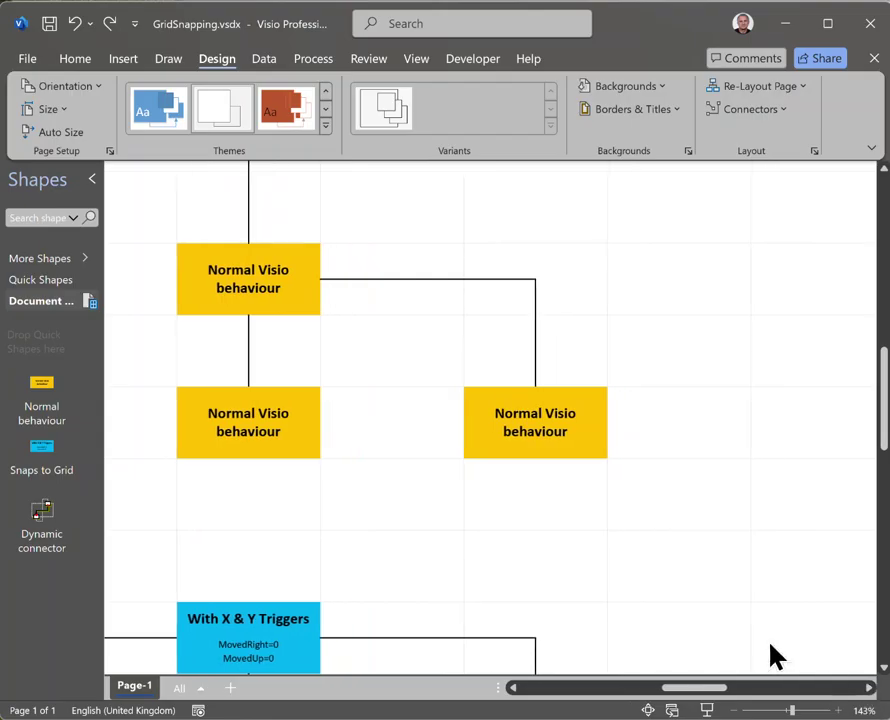
click(524, 436)
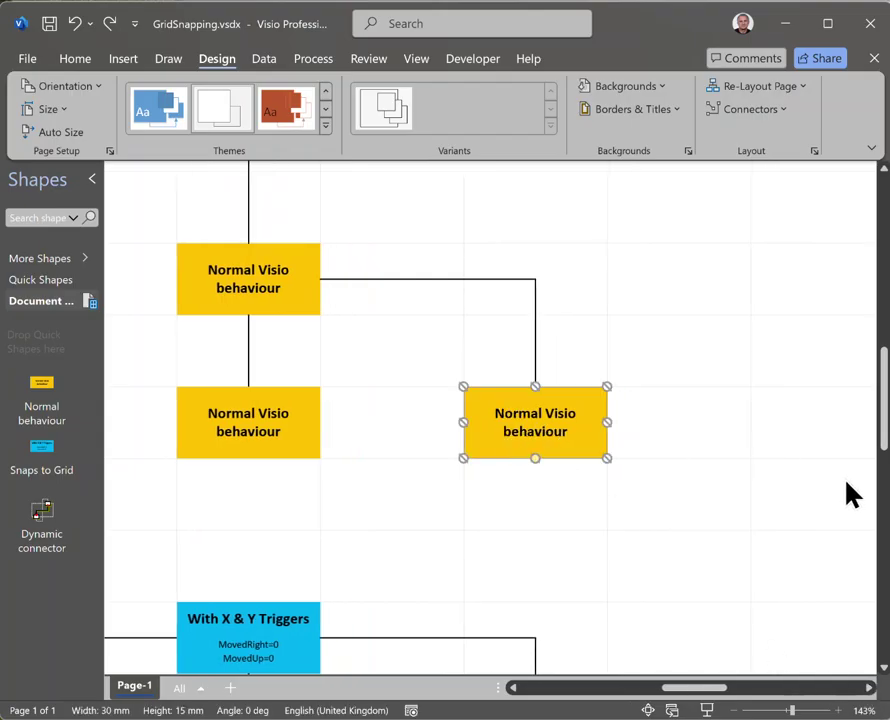
click(415, 63)
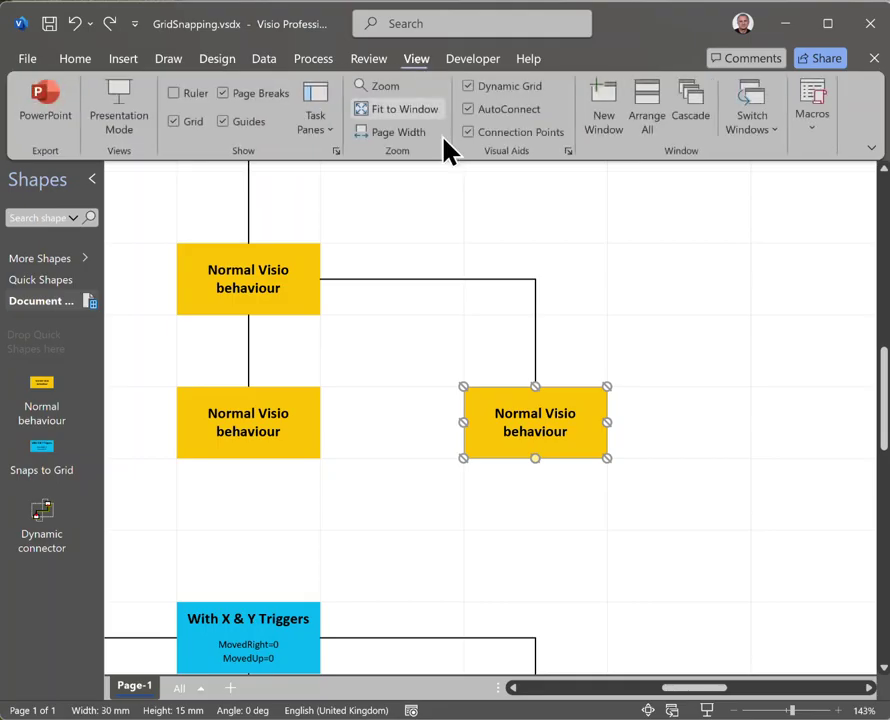
click(568, 151)
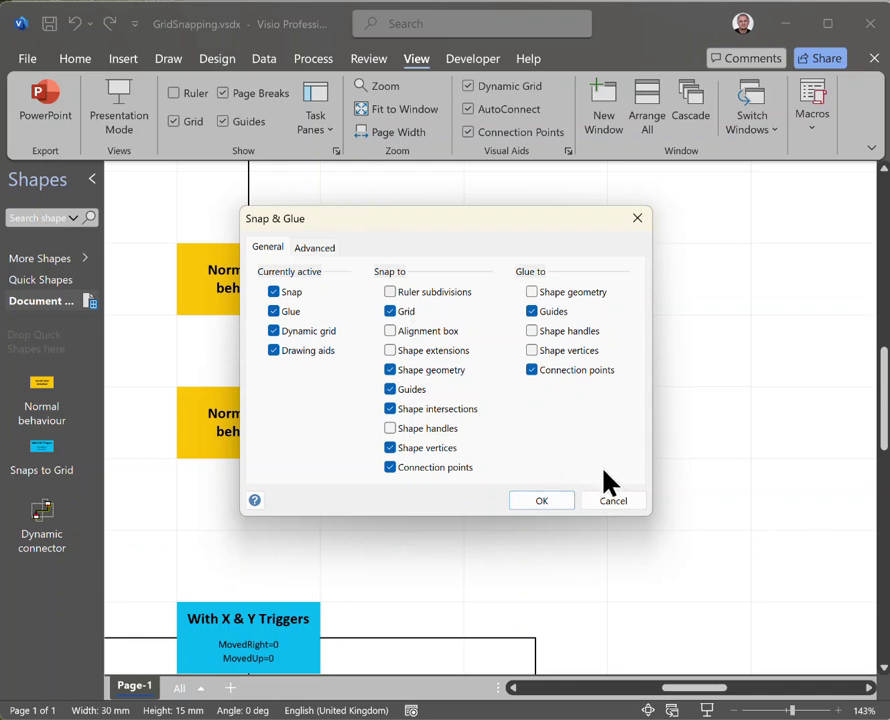
click(608, 505)
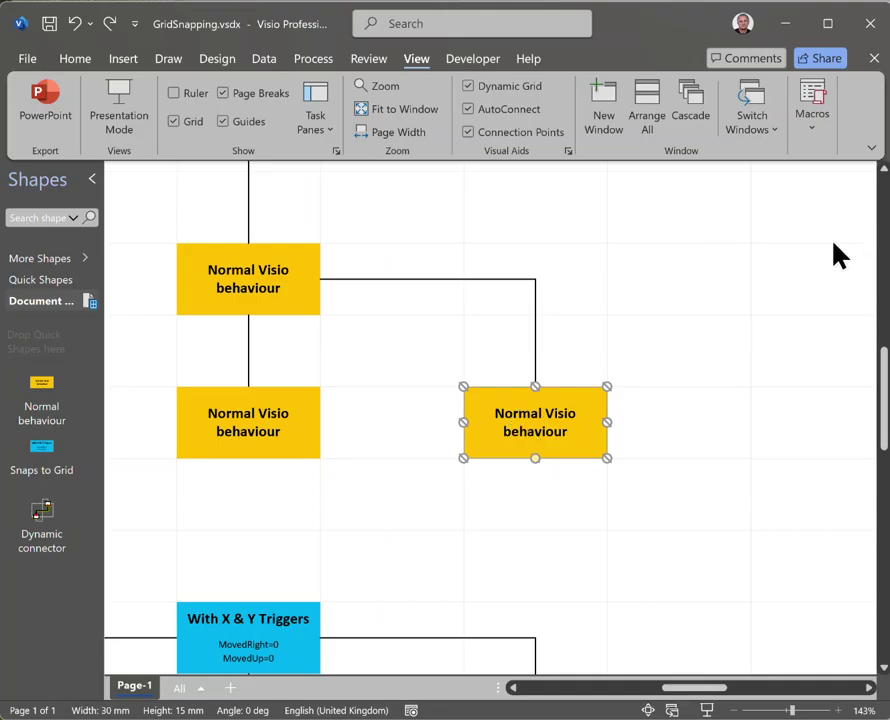
- Drag the right-hand yellow shape up-right onto the grid and nudge it around with the arrow keys
drag(513, 447, 540, 406)
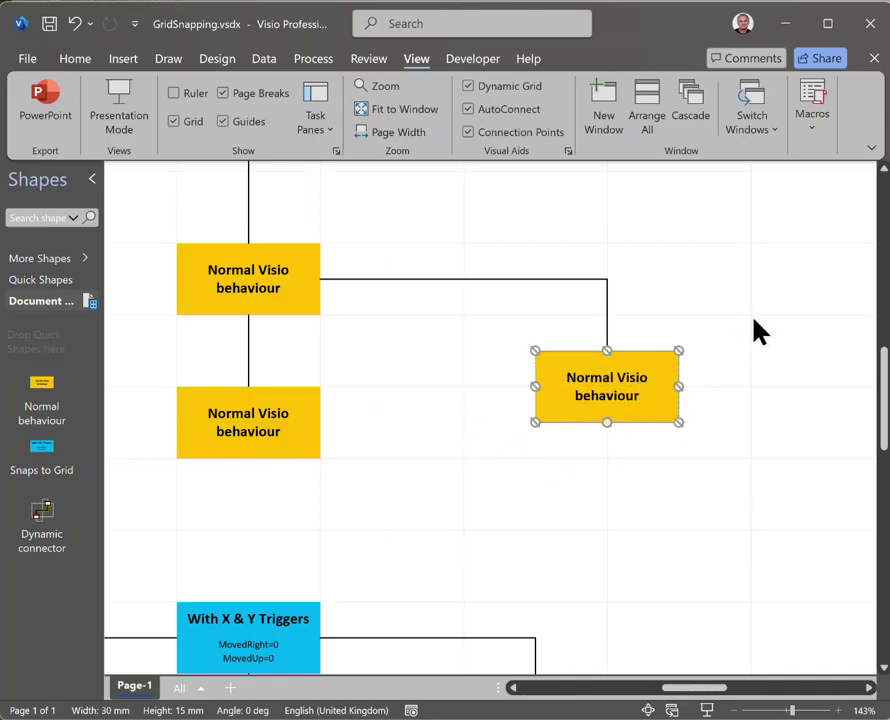
key(Left)
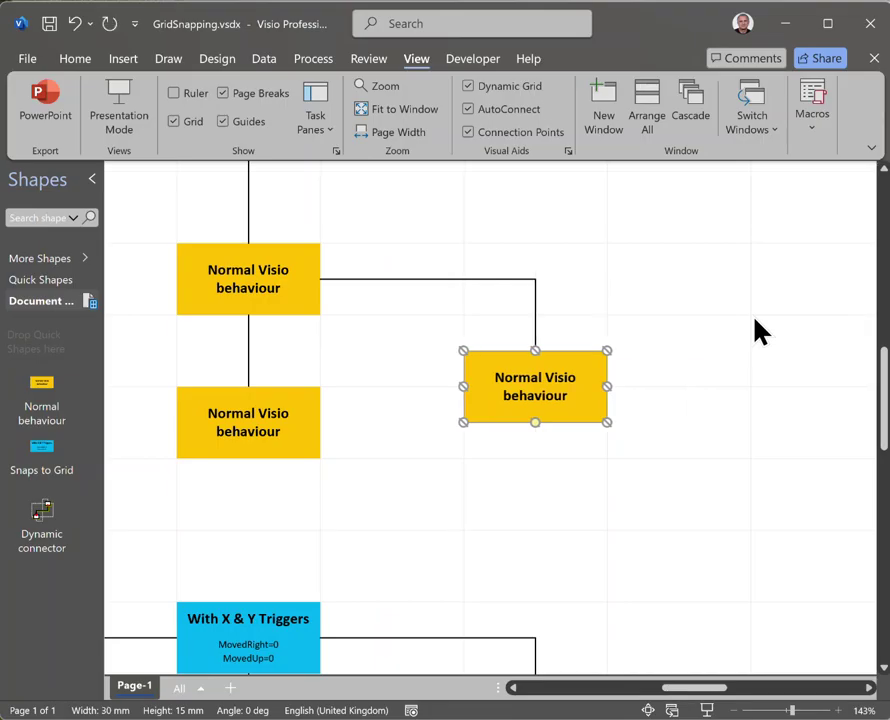
key(Down)
key(Right)
key(Left)
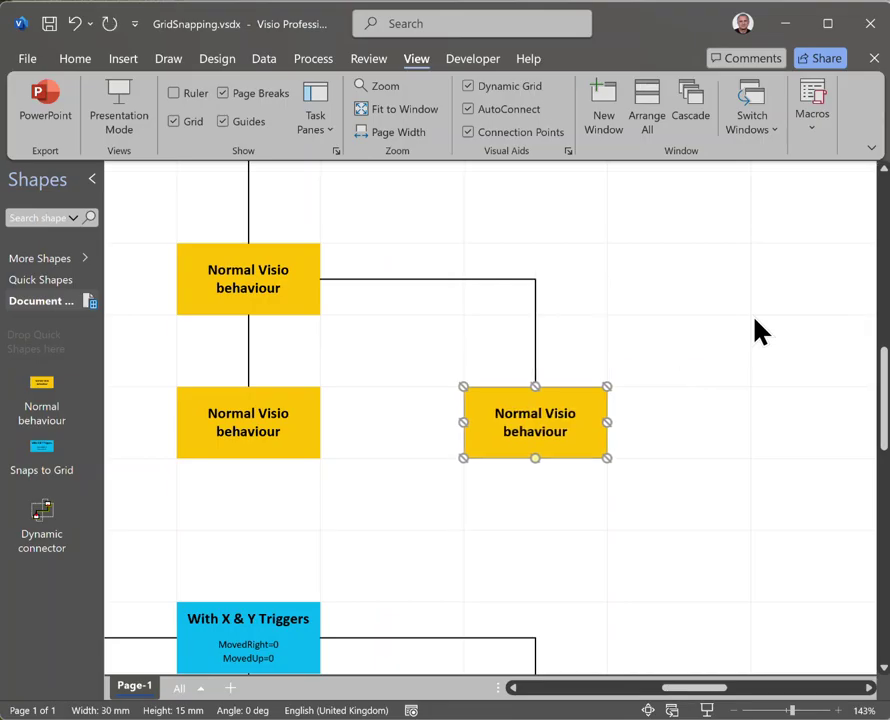
key(Up)
key(Up)
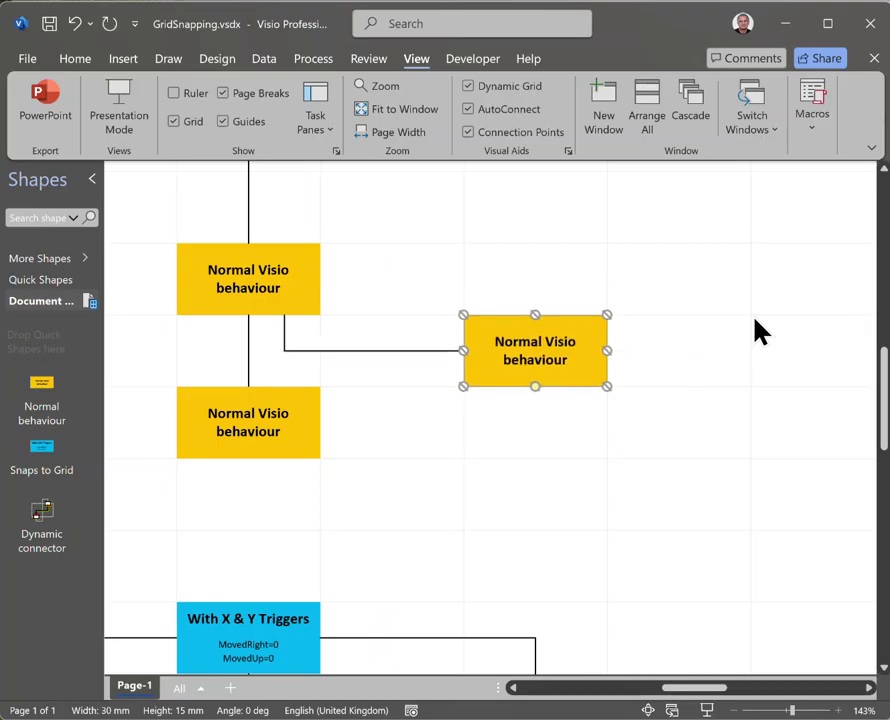
key(Up)
key(Right)
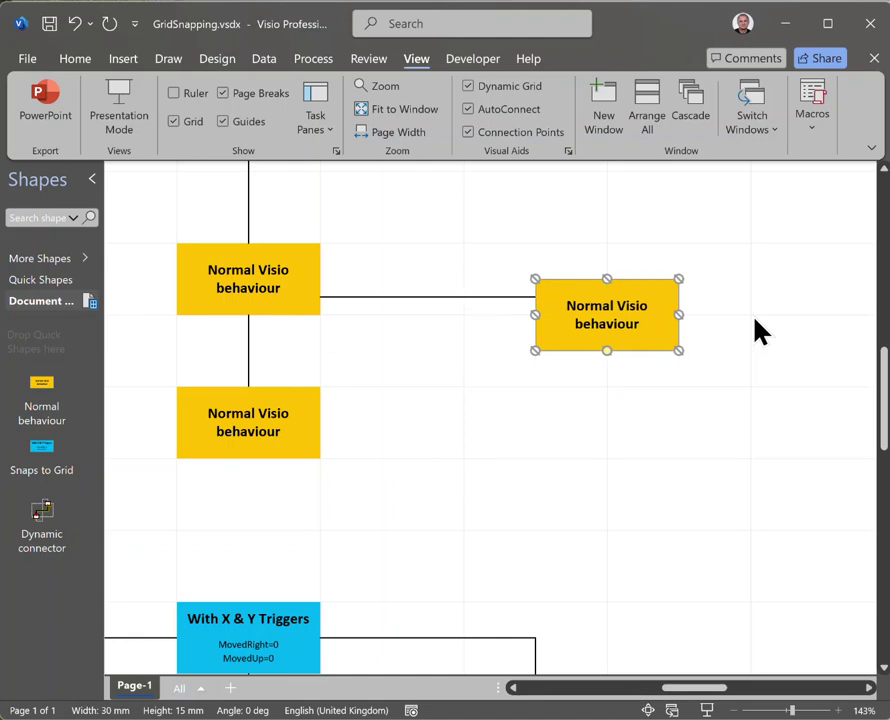
key(Right)
- Keep nudging it with the arrow keys until it sits level with its left neighbour
key(Down)
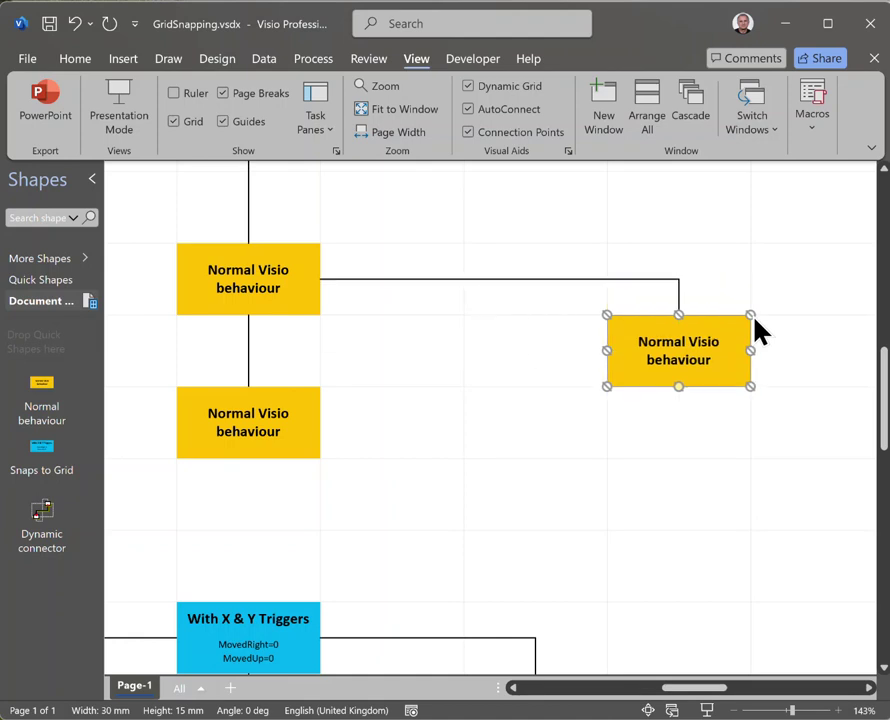
key(Left)
key(Down)
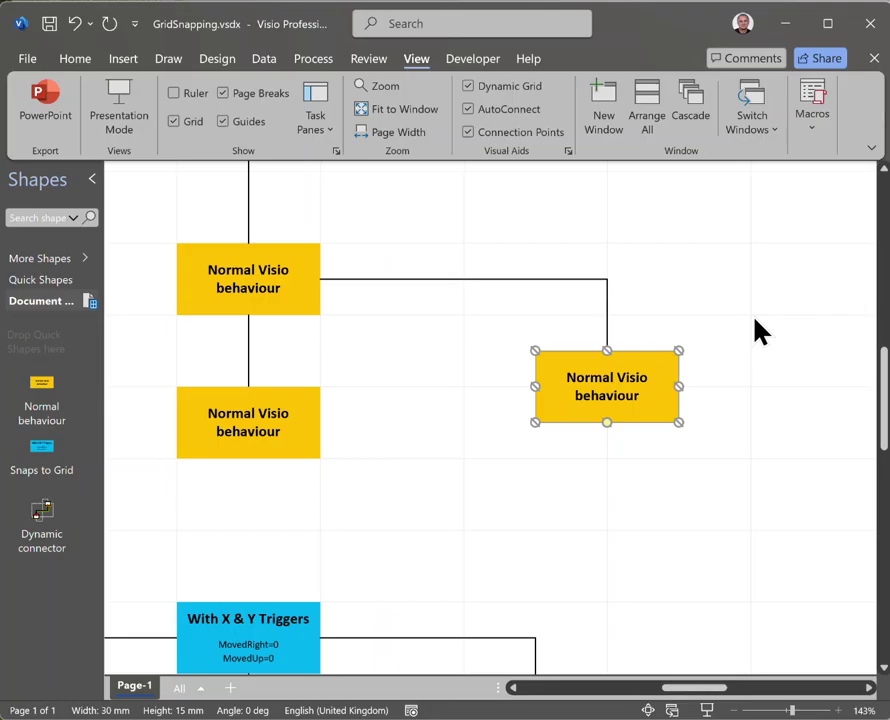
key(Down)
key(Left)
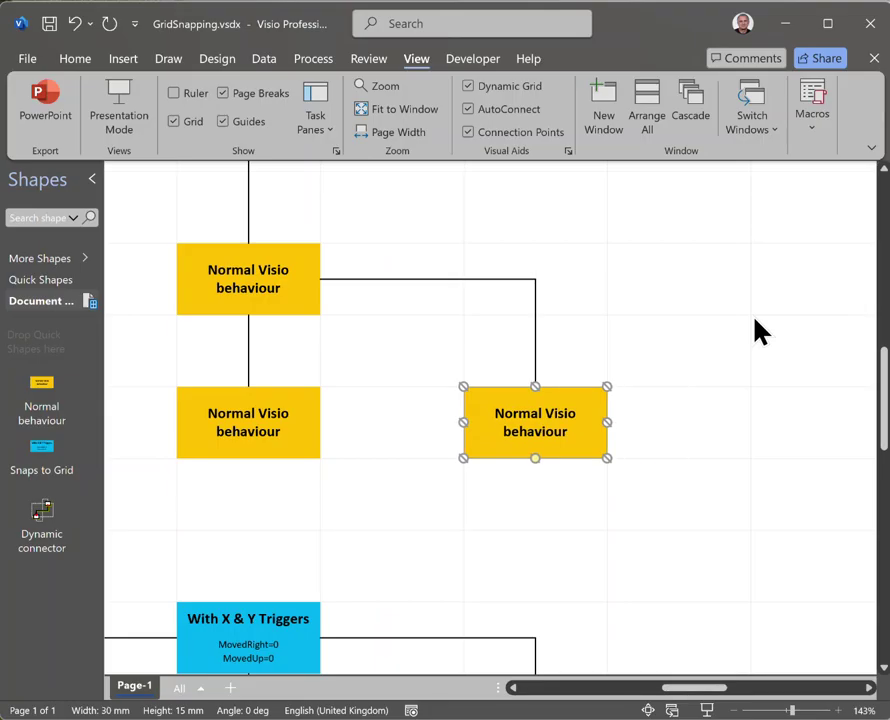
key(Up)
key(Up)
key(Up)
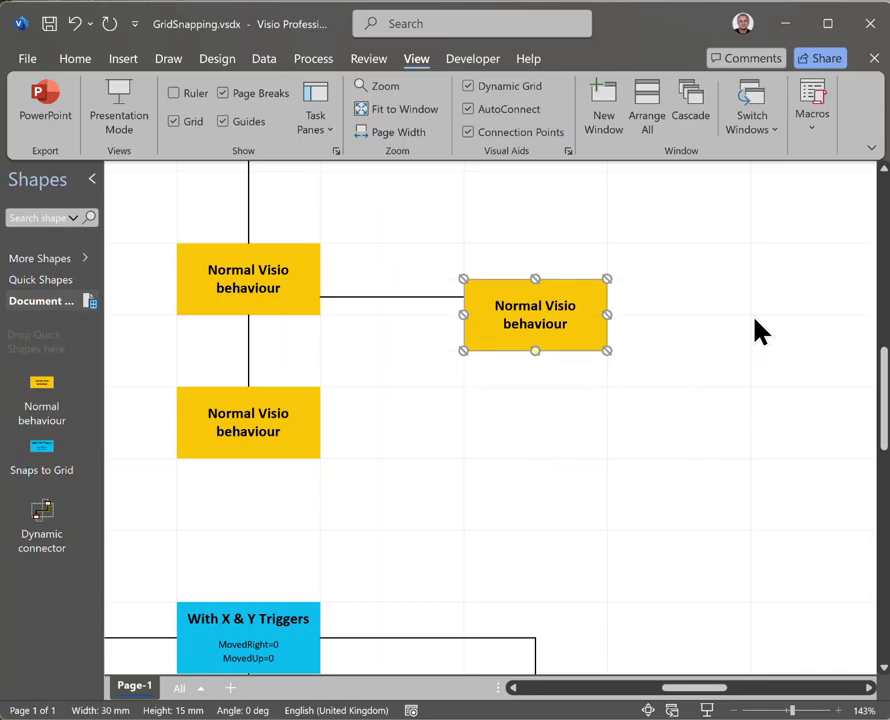
key(Right)
key(Down)
key(Left)
key(Down)
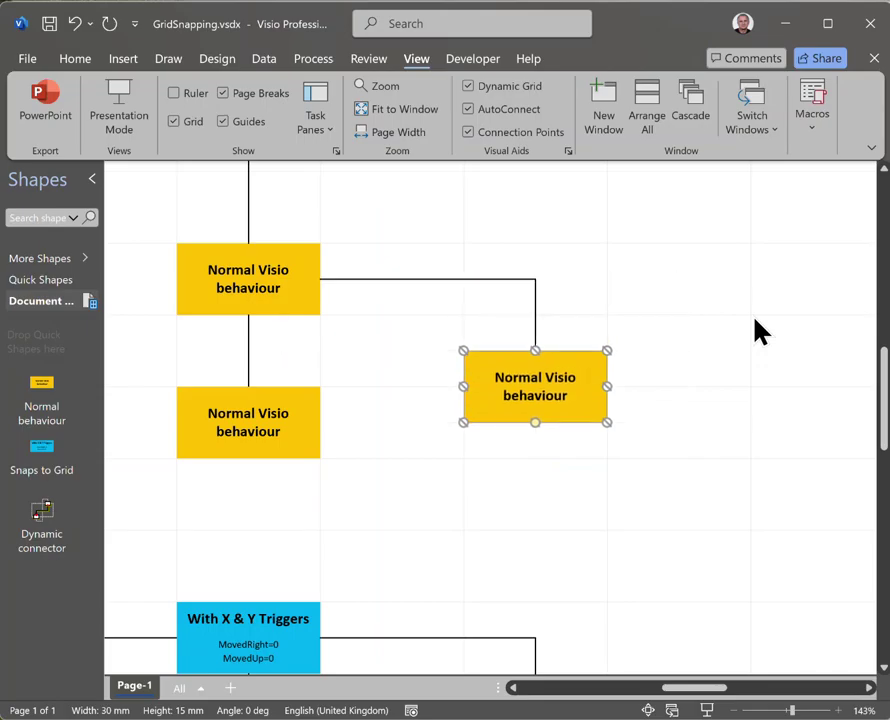
key(Down)
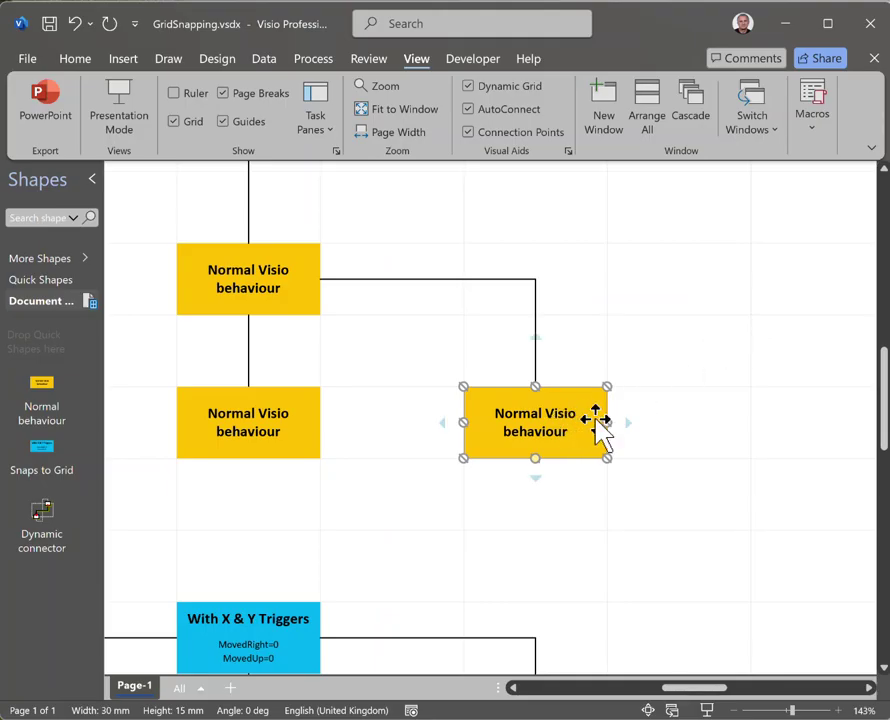
mouse_move(630, 423)
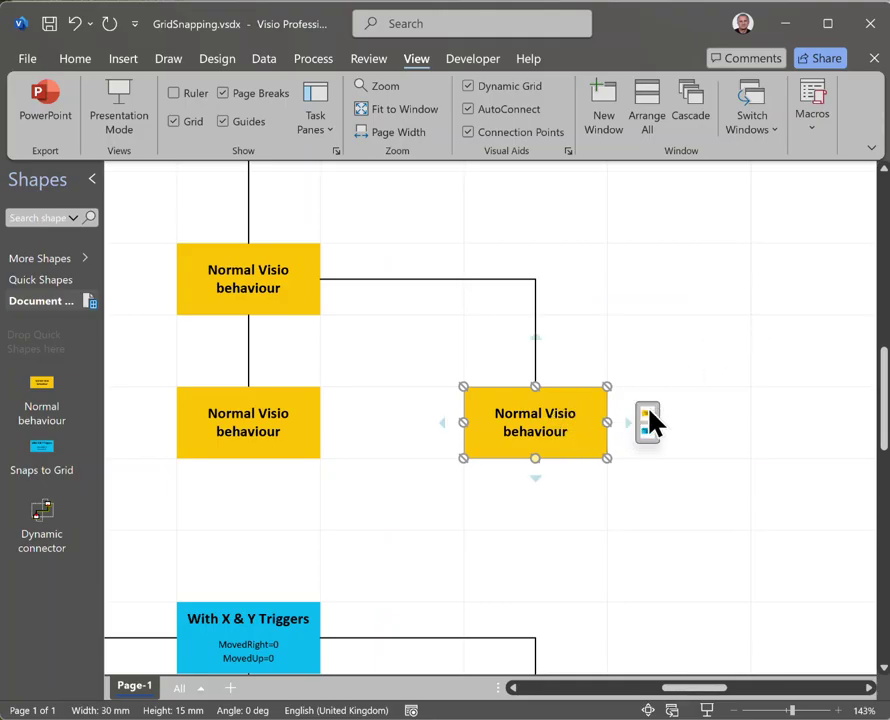
click(648, 412)
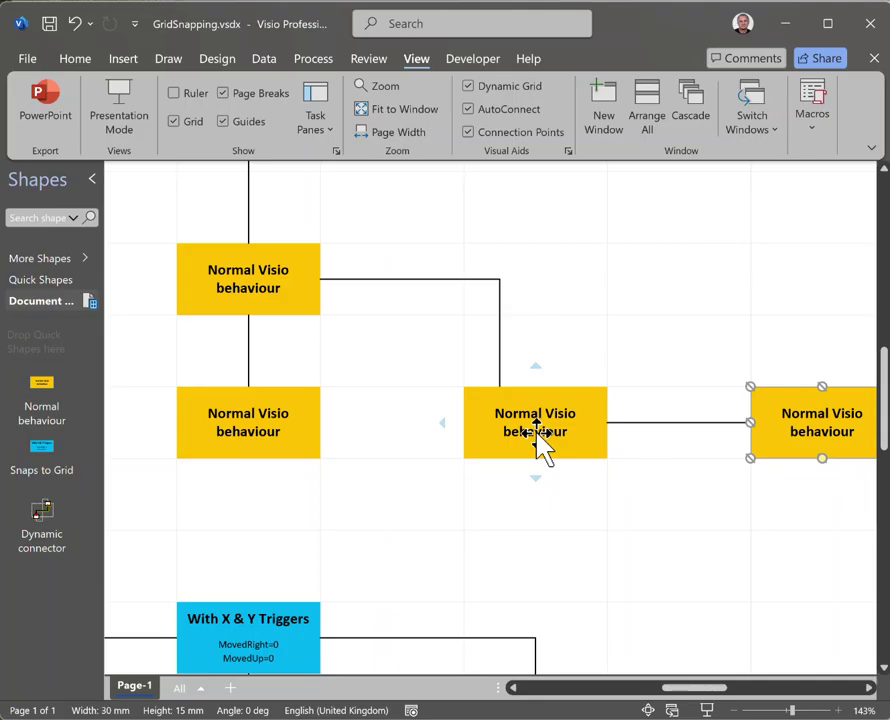
mouse_move(535, 478)
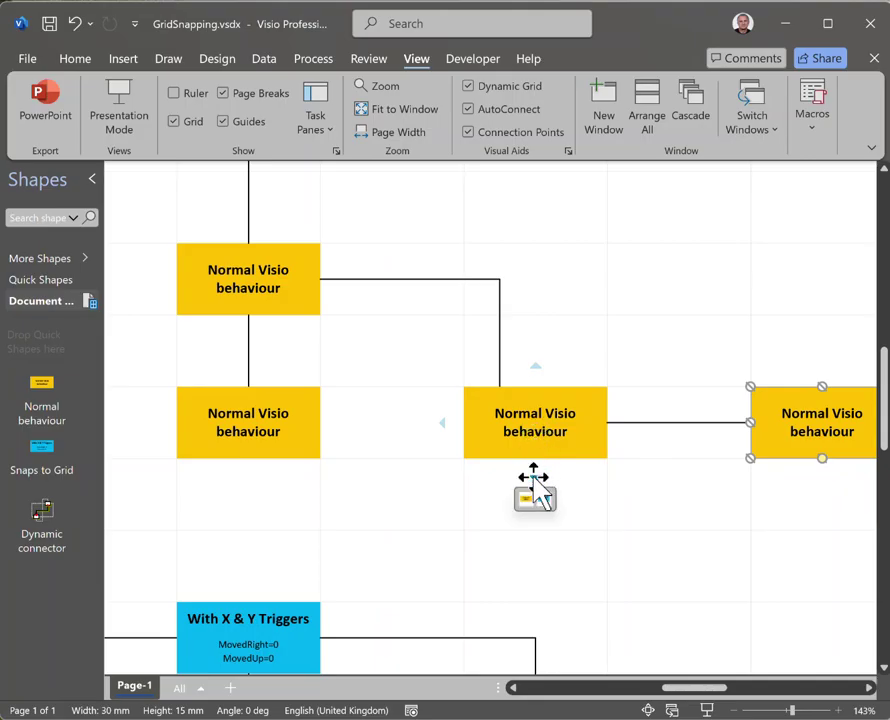
click(530, 500)
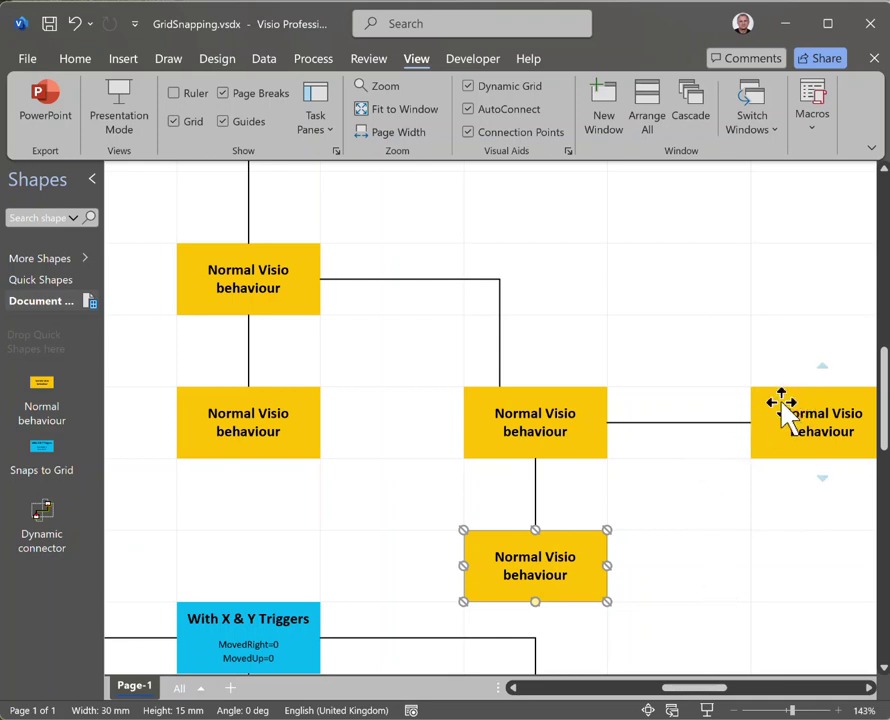
key(ctrl+z)
click(752, 442)
key(Delete)
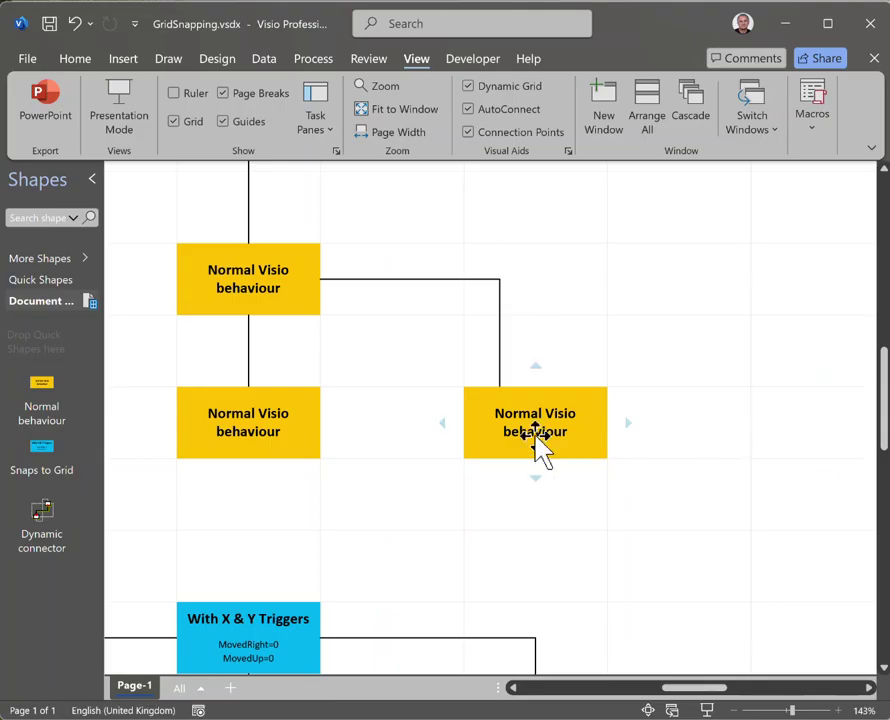
click(500, 440)
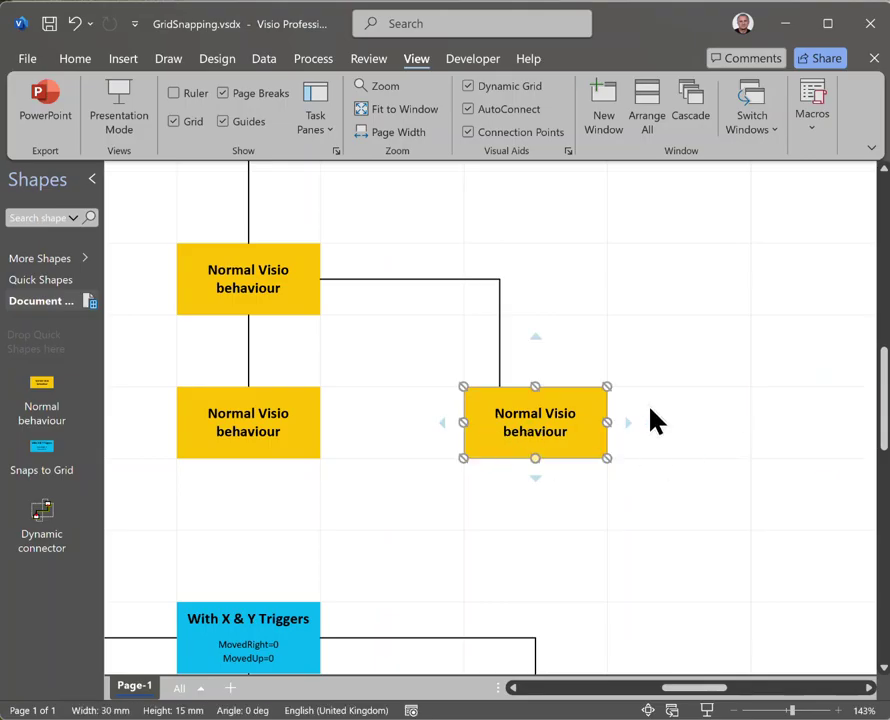
key(ctrl+z)
key(ctrl+z)
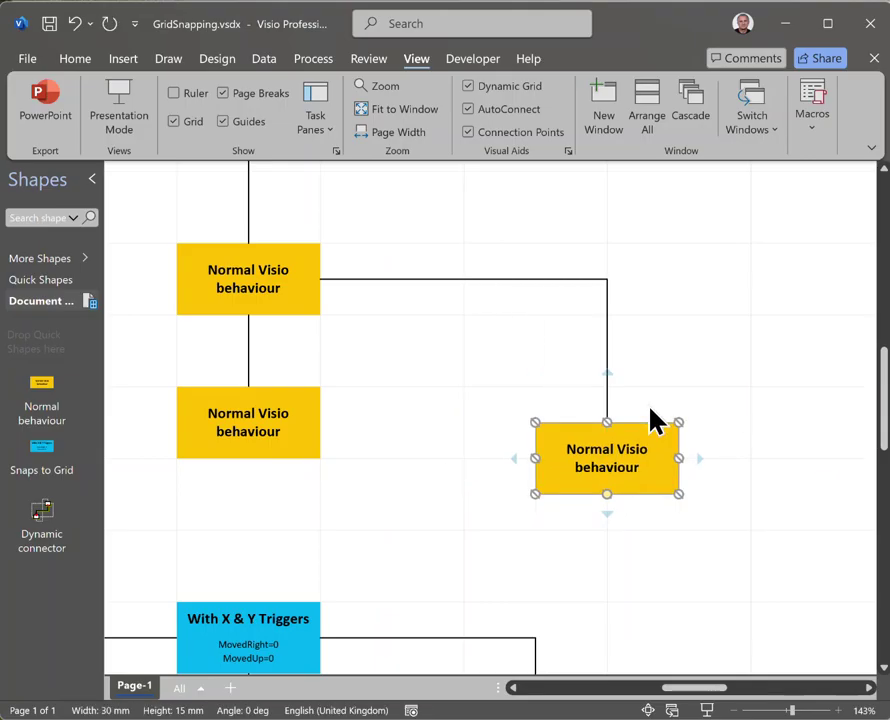
key(ctrl+z)
key(ctrl+z)
key(ctrl+z)
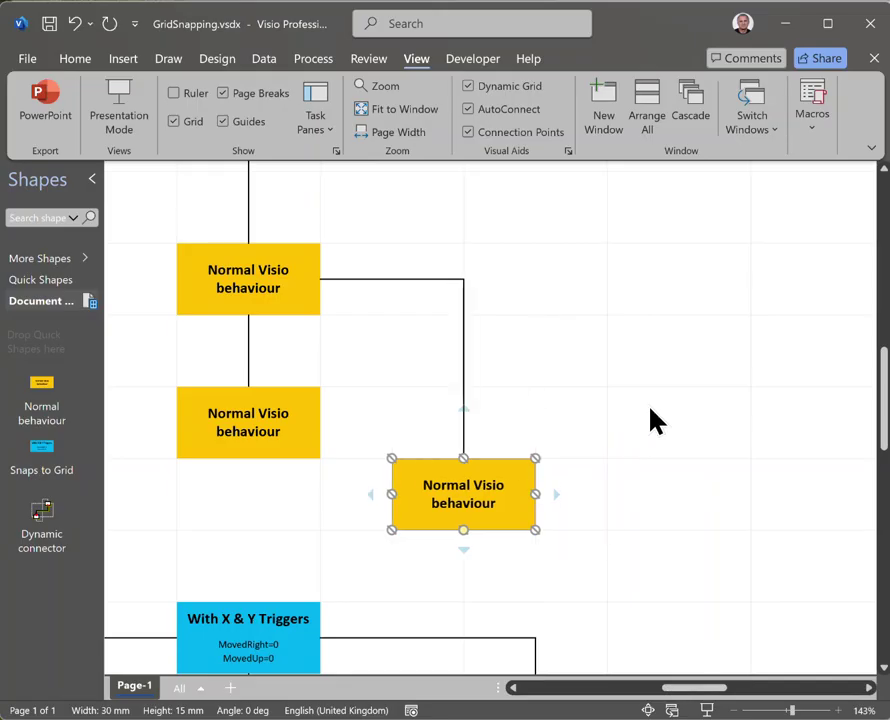
key(ctrl+z)
key(ctrl+z)
key(ctrl+z)
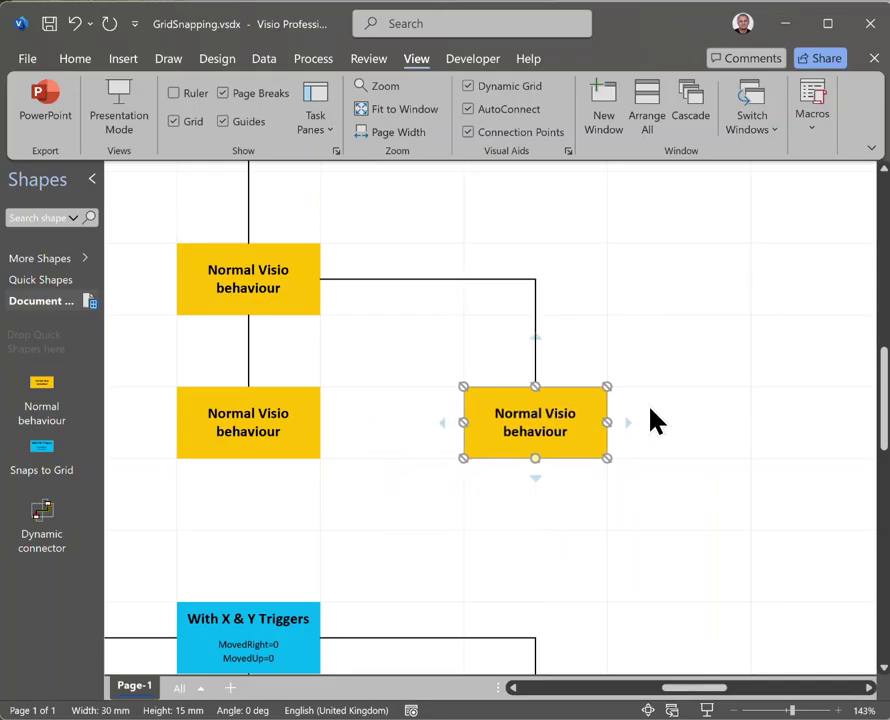
click(665, 409)
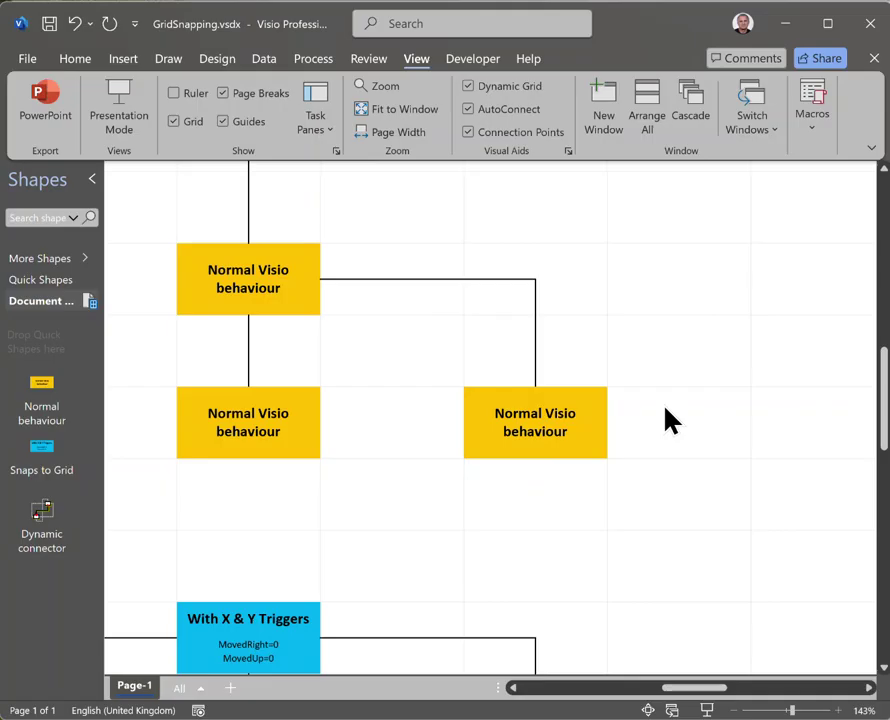
key(ctrl+shift+w)
- Zoom in on the blue shapes and drag the lower-right With X & Y Triggers shape up-right, then down-right
drag(200, 364, 682, 604)
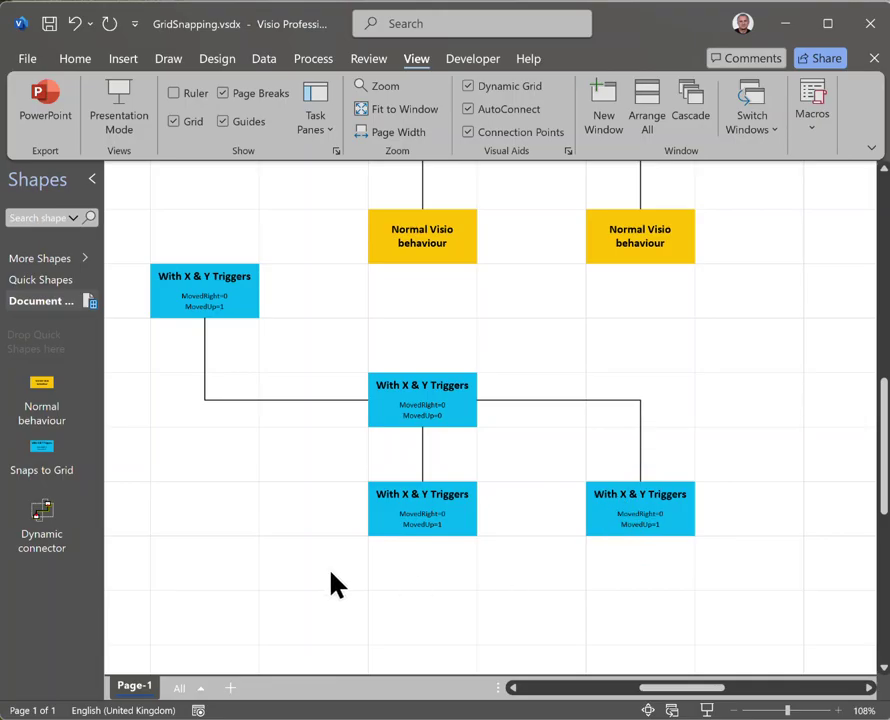
mouse_move(572, 510)
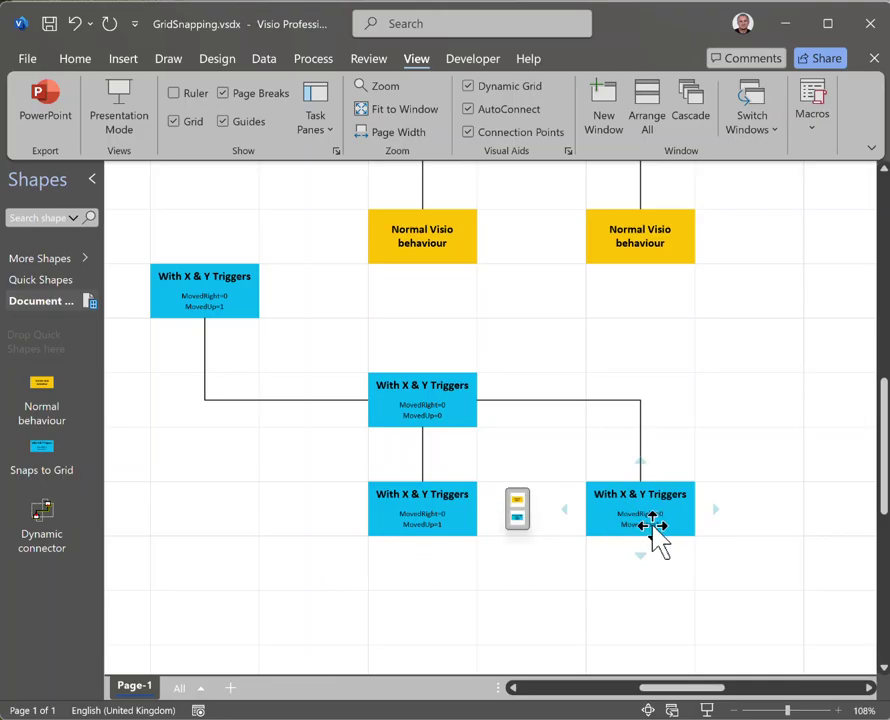
drag(866, 405, 296, 598)
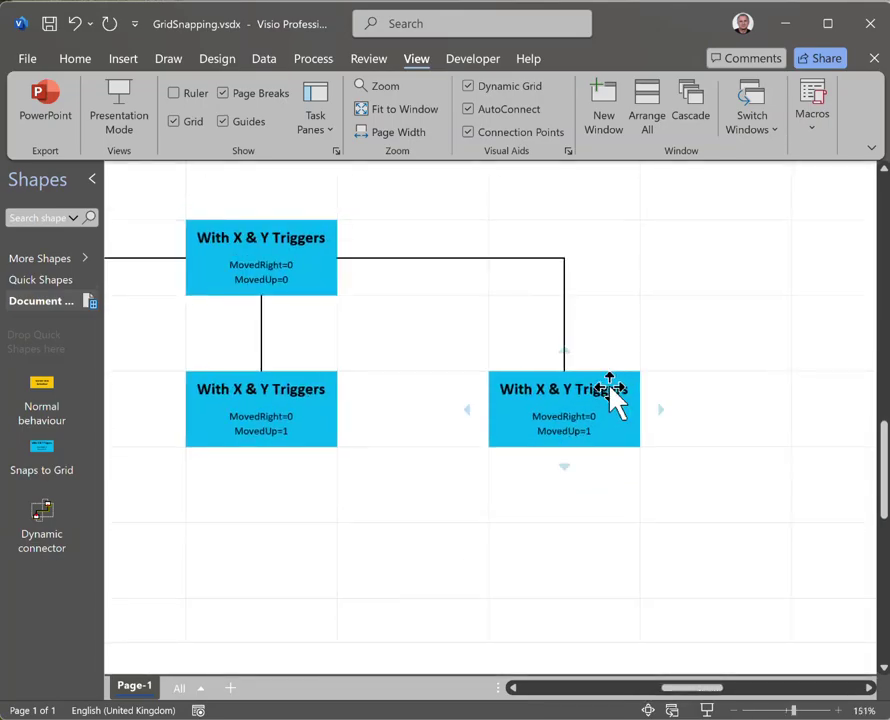
click(622, 395)
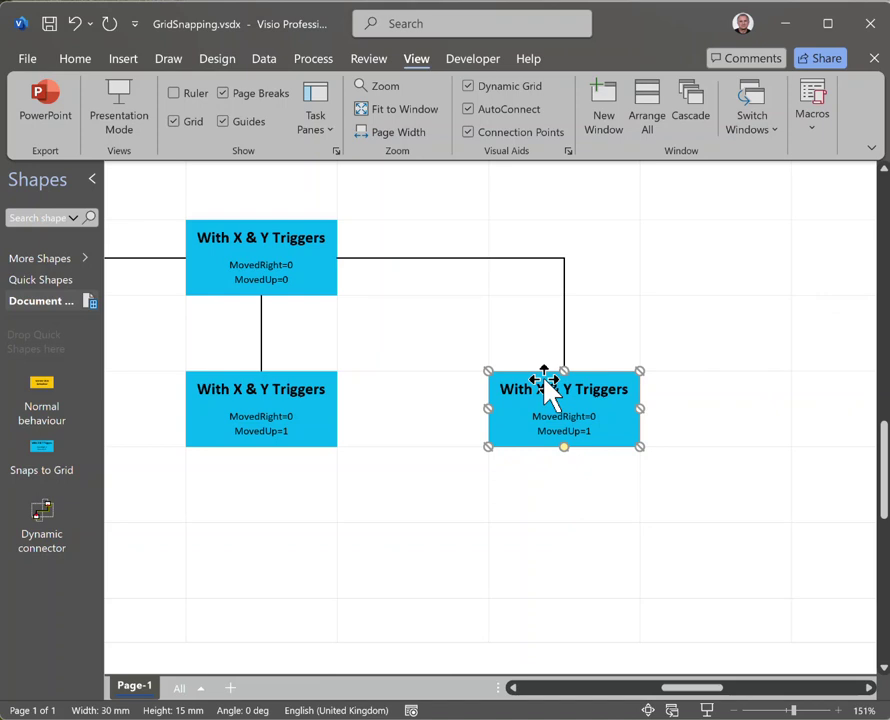
drag(503, 425, 548, 390)
drag(533, 343, 628, 461)
- Drag the blue shape back up-left, undo twice, then arrow-step it around to finish one cell up
drag(676, 482, 566, 410)
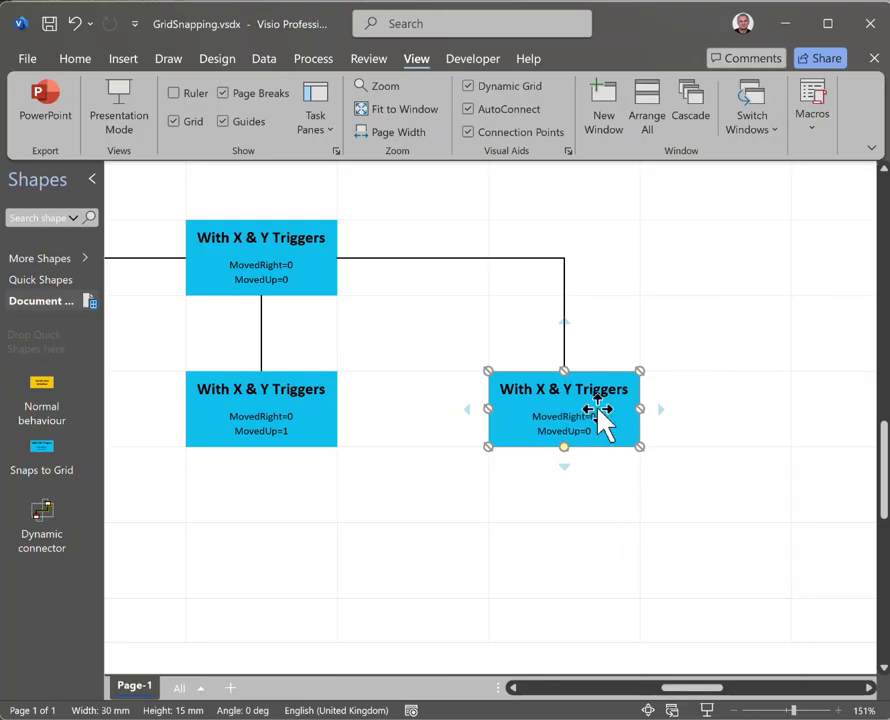
key(ctrl+z)
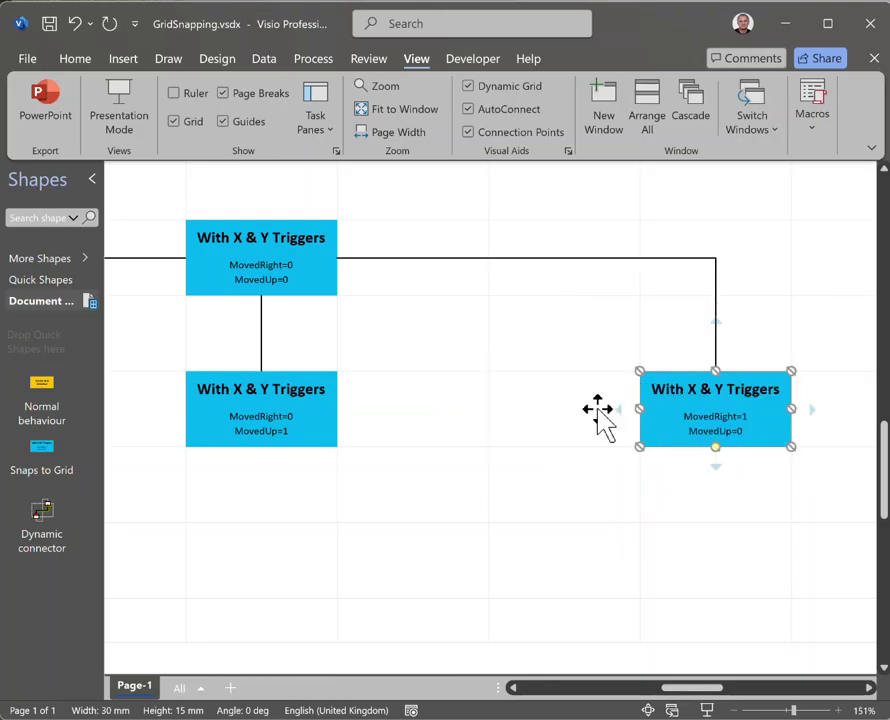
key(ctrl+z)
key(ctrl+z)
key(Up)
key(Right)
key(Down)
key(Left)
key(Up)
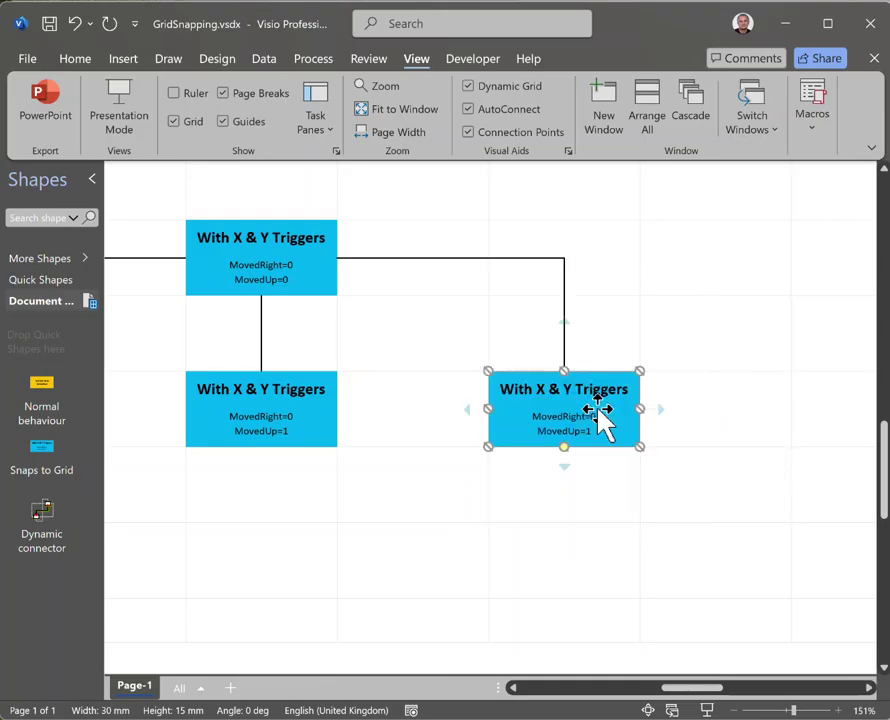
mouse_move(662, 410)
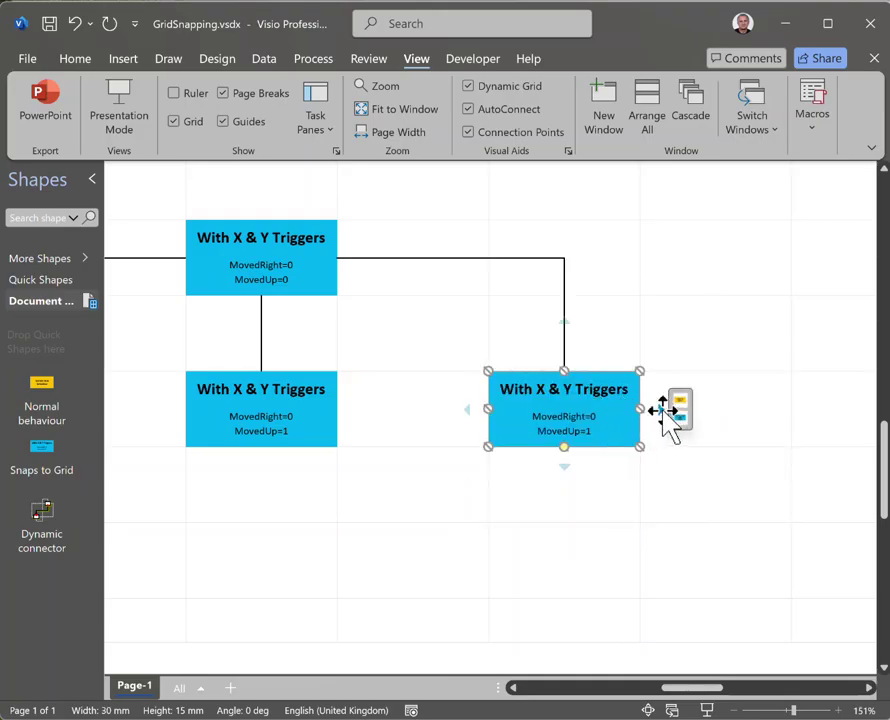
click(681, 421)
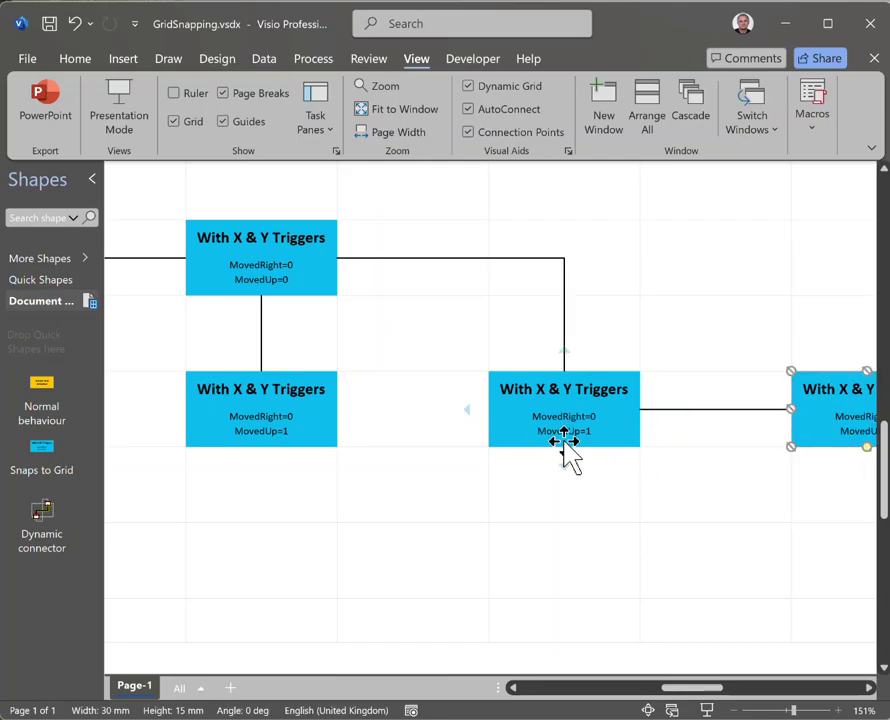
mouse_move(566, 462)
click(575, 486)
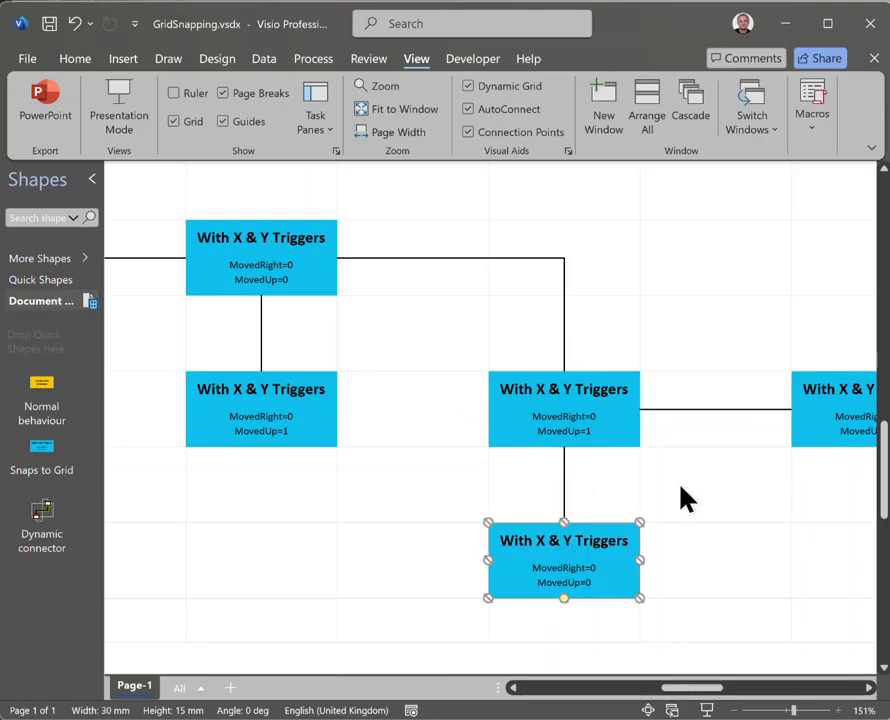
key(ctrl+z)
key(ctrl+z)
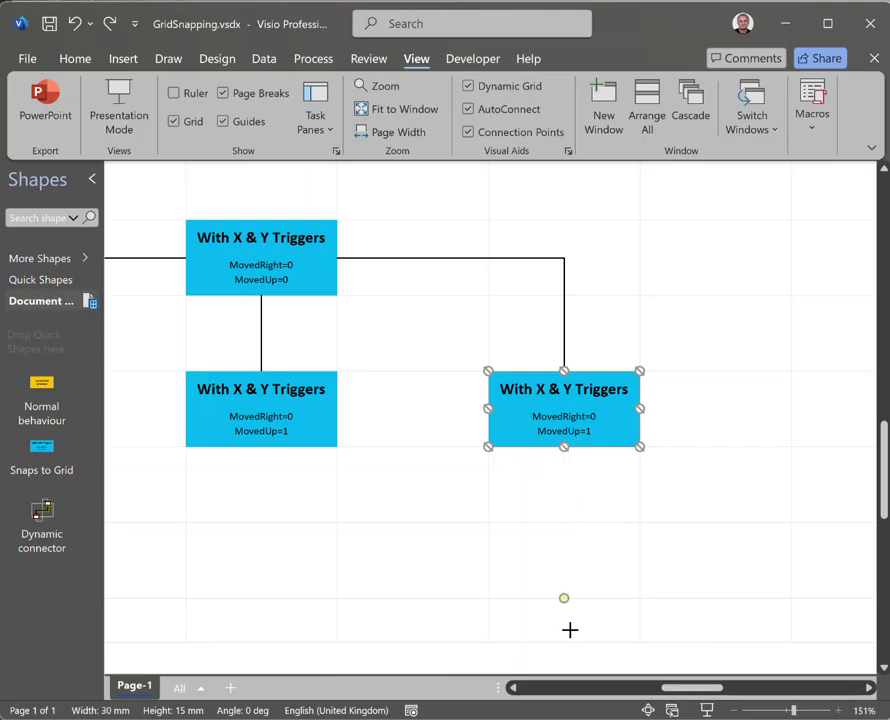
drag(570, 630, 582, 442)
click(705, 410)
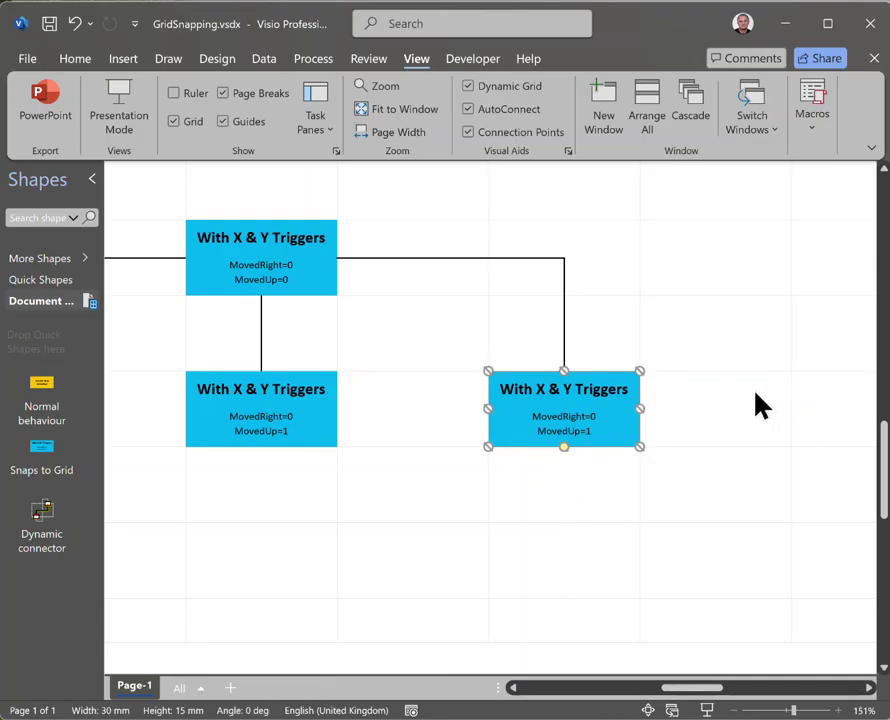